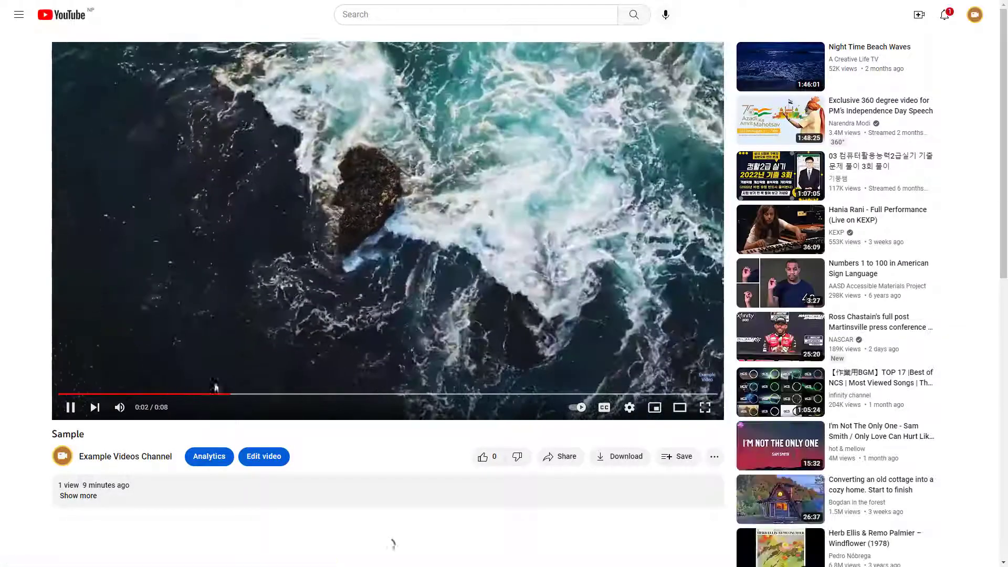
# - Turn on closed captions for the Sample video and replay it from near the start to check the automatic captions
pyautogui.click(70, 408)
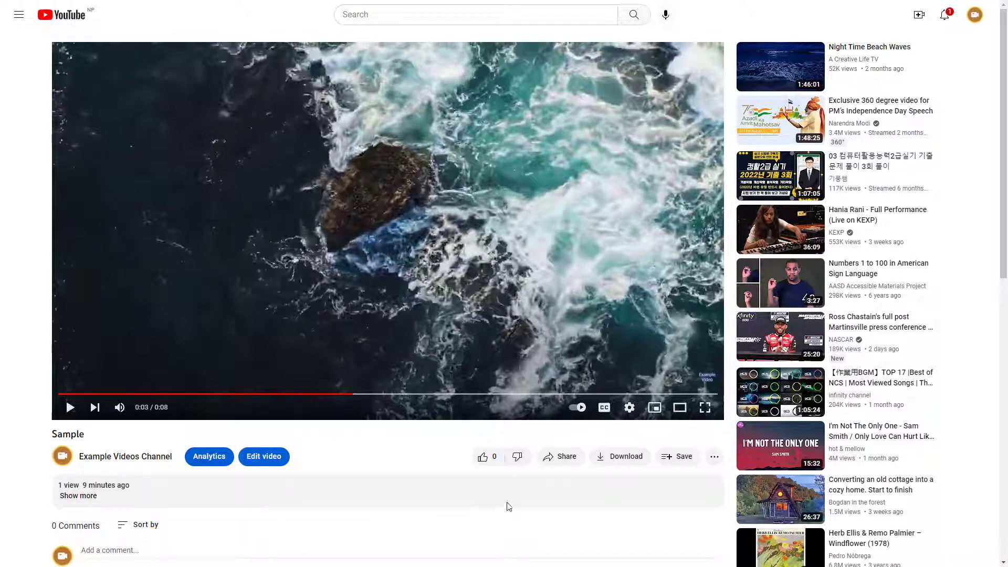
pyautogui.click(604, 409)
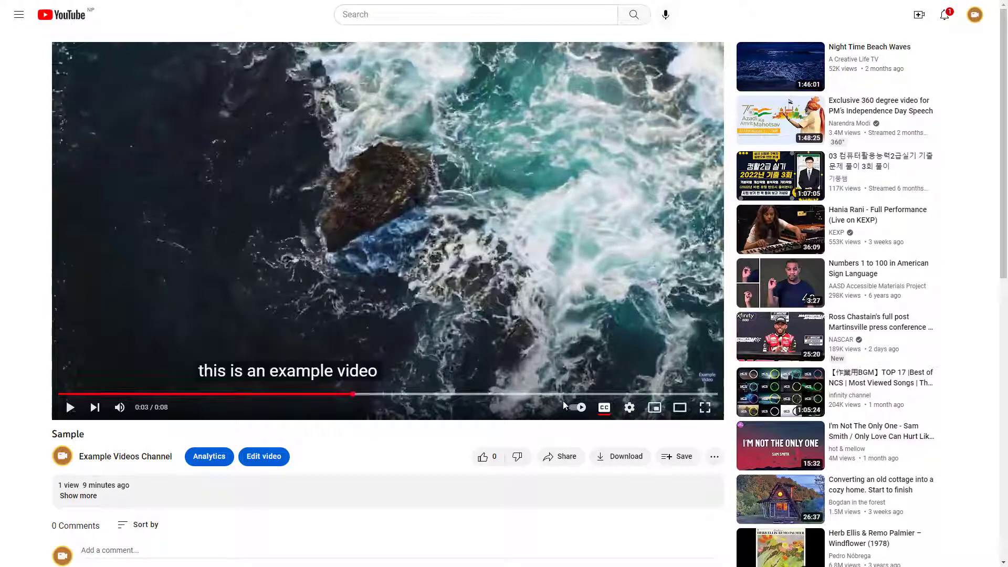
pyautogui.click(95, 400)
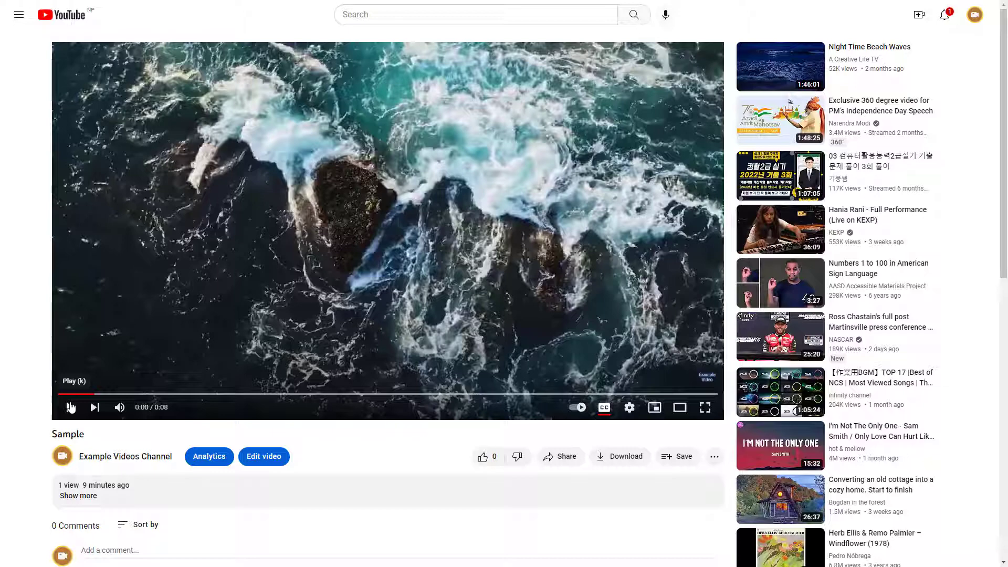
pyautogui.click(71, 407)
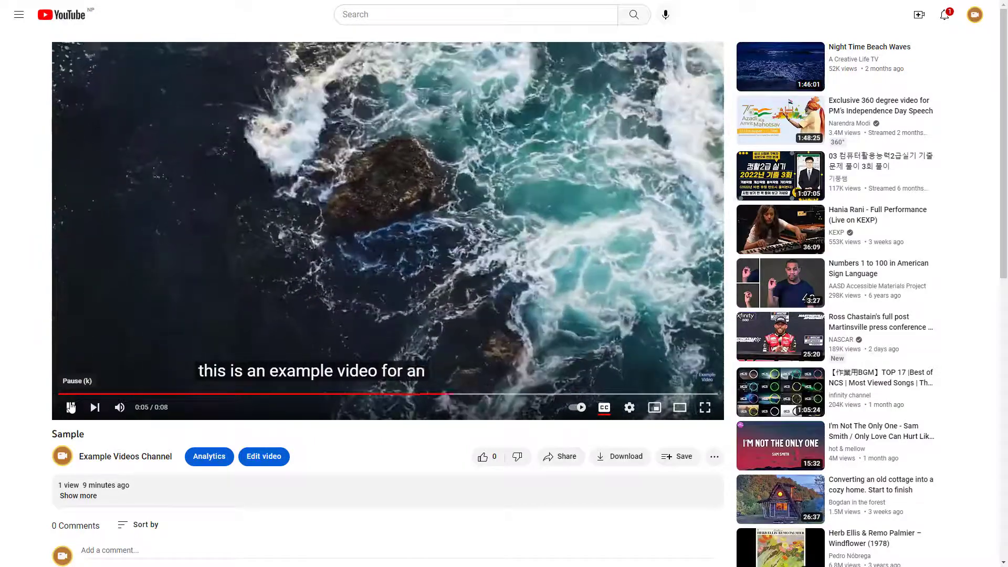
pyautogui.click(70, 407)
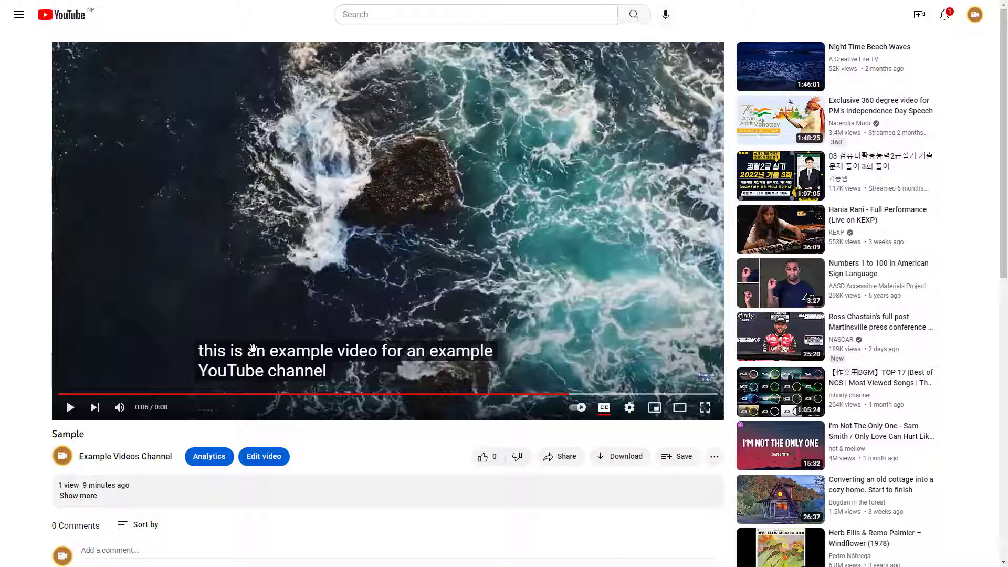
# - Open the Sample video's subtitles in YouTube Studio and duplicate the automatic English track for editing
pyautogui.click(274, 459)
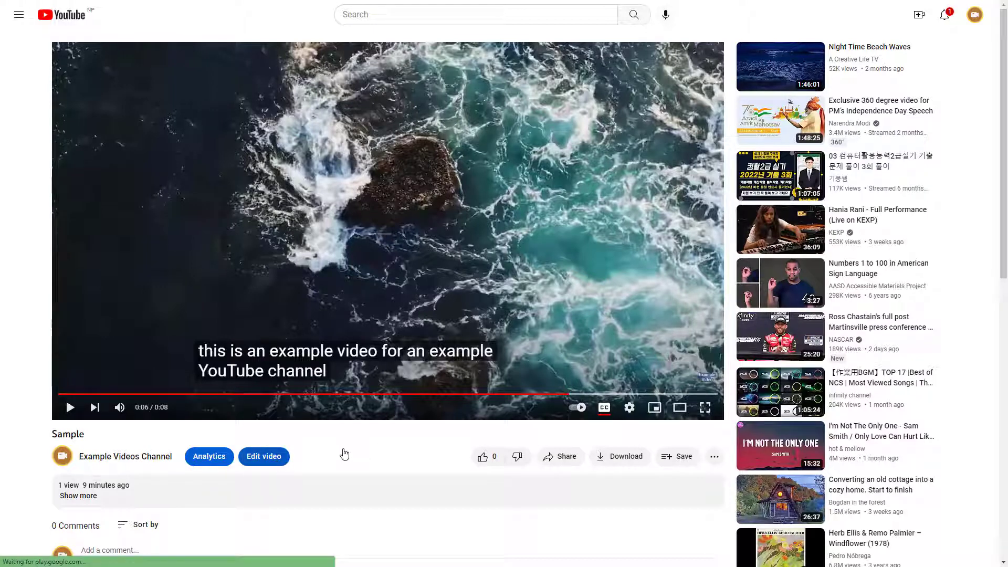
pyautogui.click(269, 458)
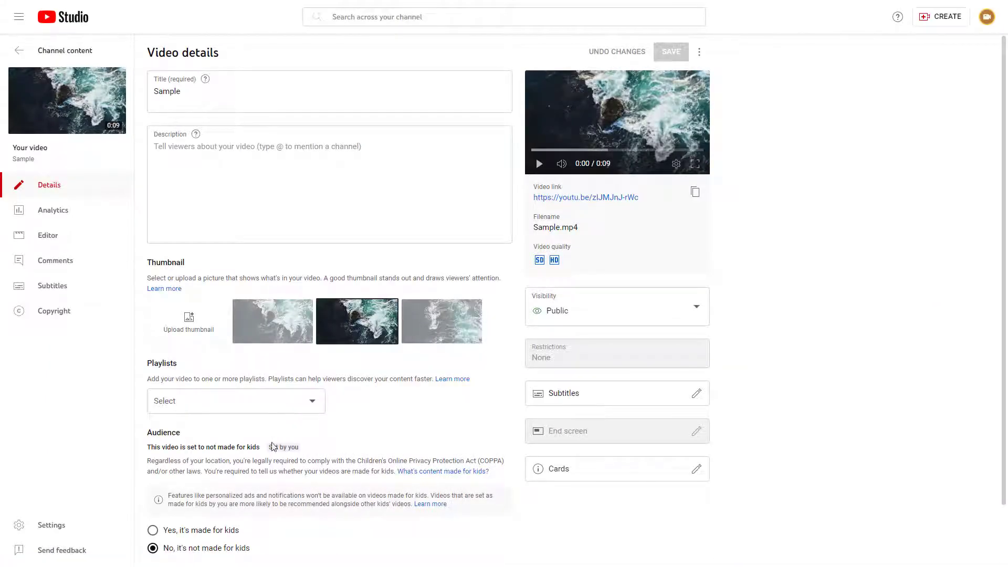
pyautogui.click(62, 298)
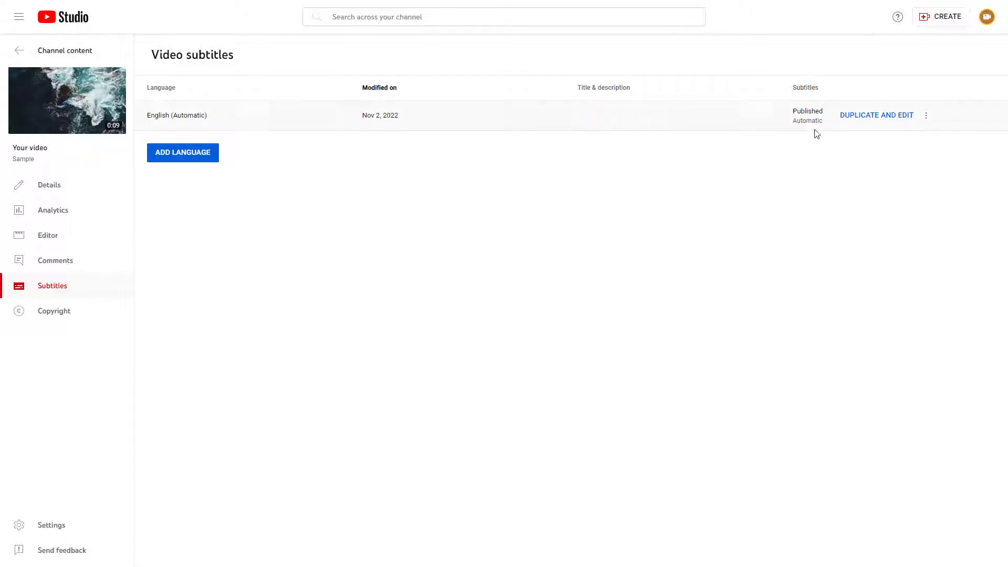
pyautogui.click(864, 120)
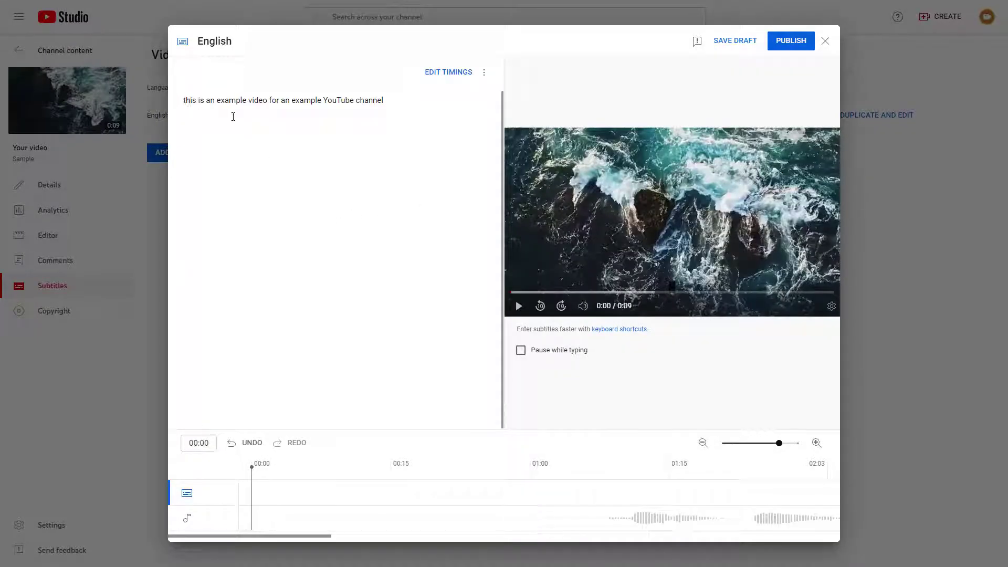
# - Correct the caption text to "This is an Example Video for an Example YouTube Channel." and switch to editing the timings
pyautogui.press('BackSpace')
pyautogui.write('T')
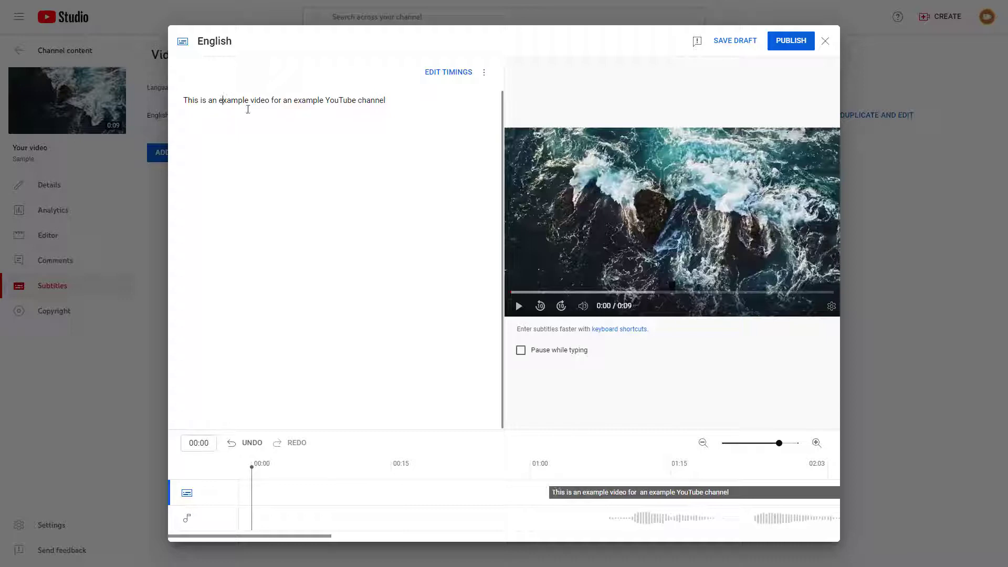
pyautogui.press('BackSpace')
pyautogui.write('E')
pyautogui.press('BackSpace')
pyautogui.write('V')
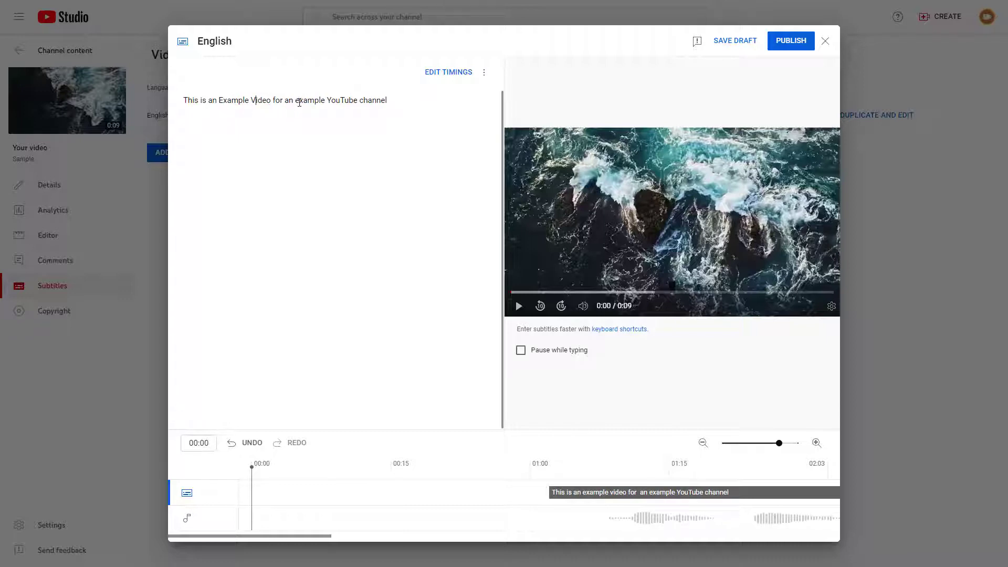
pyautogui.press('BackSpace')
pyautogui.write('E')
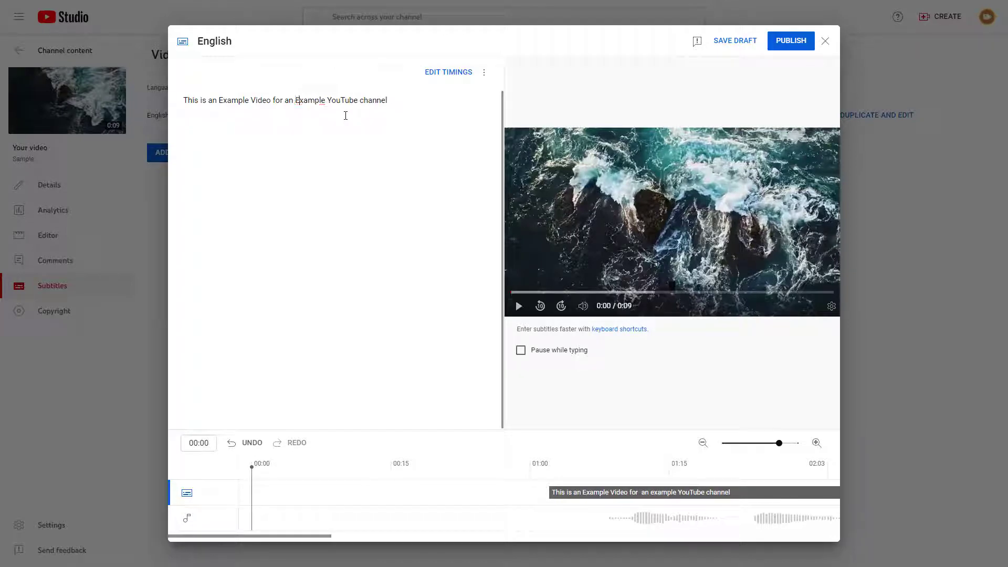
pyautogui.click(367, 103)
pyautogui.press('BackSpace')
pyautogui.write('C')
pyautogui.click(440, 73)
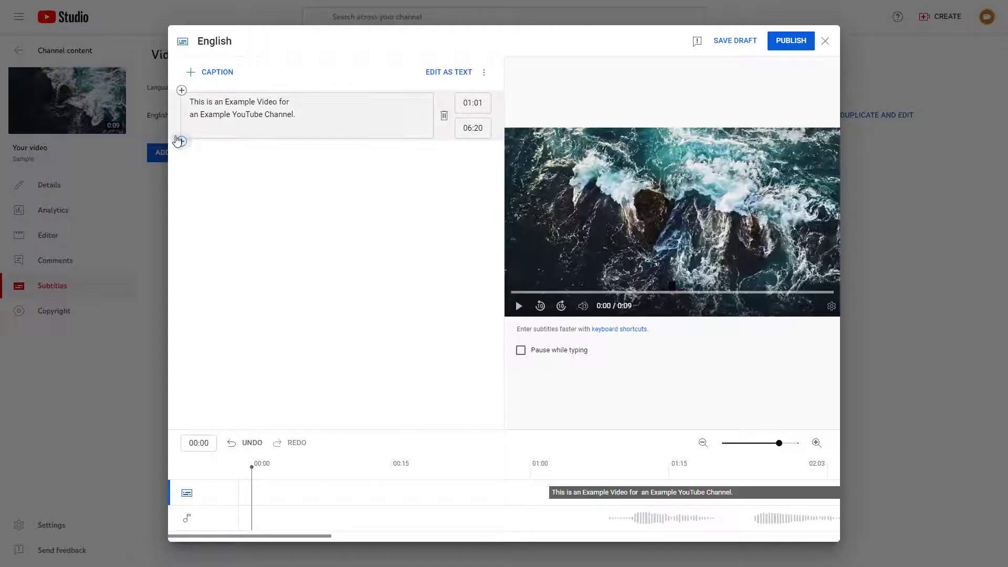
pyautogui.click(181, 141)
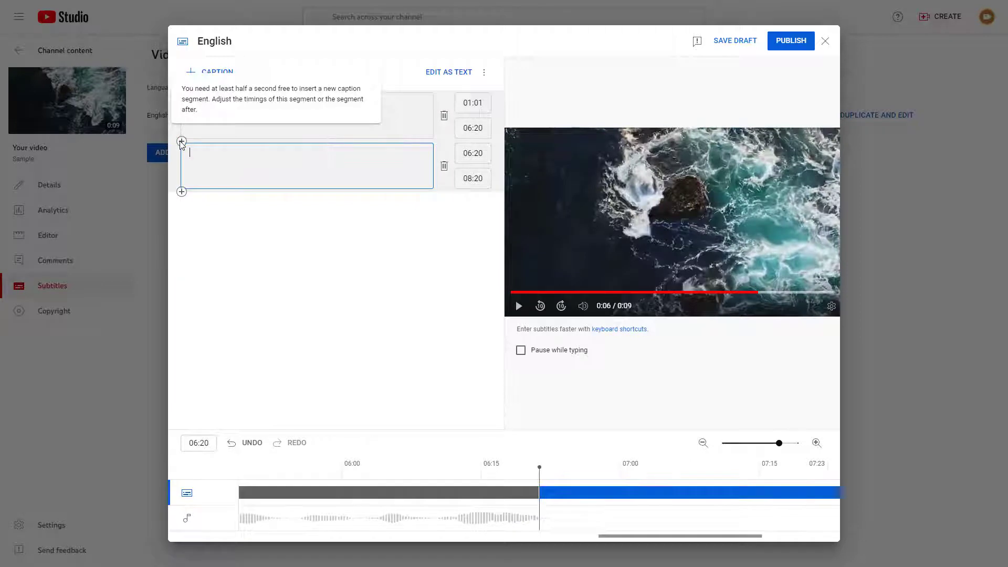
pyautogui.click(575, 494)
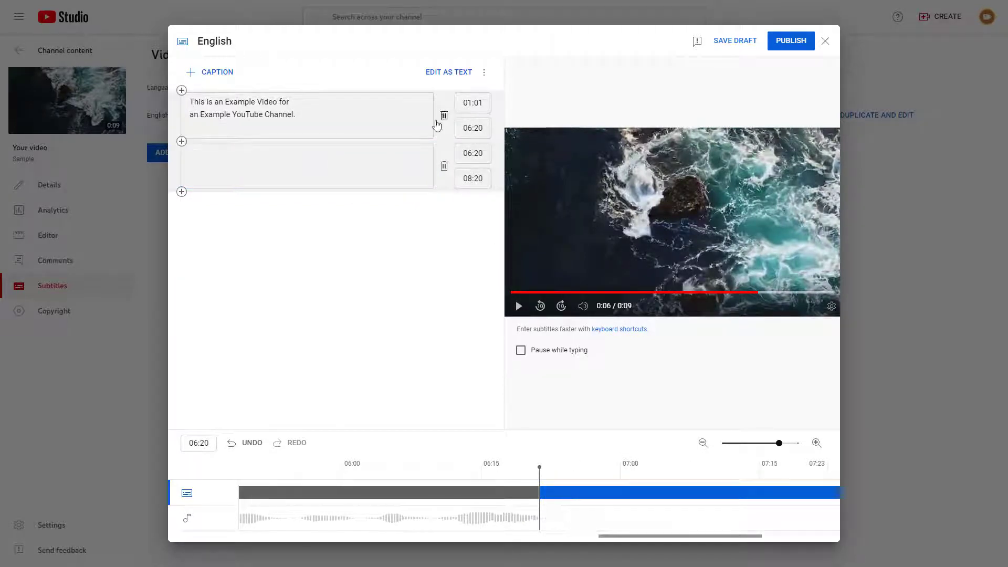
pyautogui.click(443, 167)
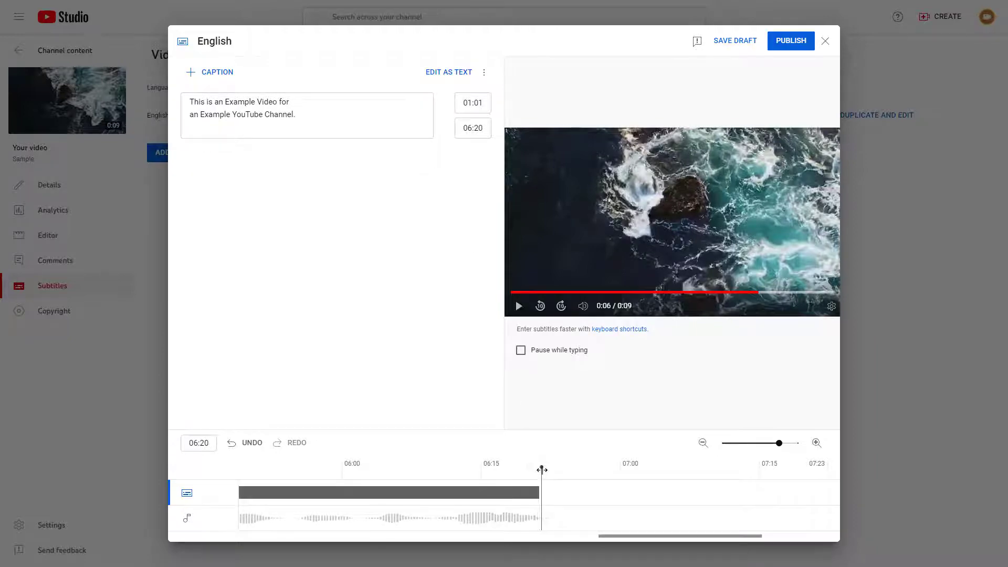
# - Play the video from about 00:29 and pause near 03:22 to check the caption against the speech
pyautogui.moveTo(540, 466); pyautogui.dragTo(517, 491)
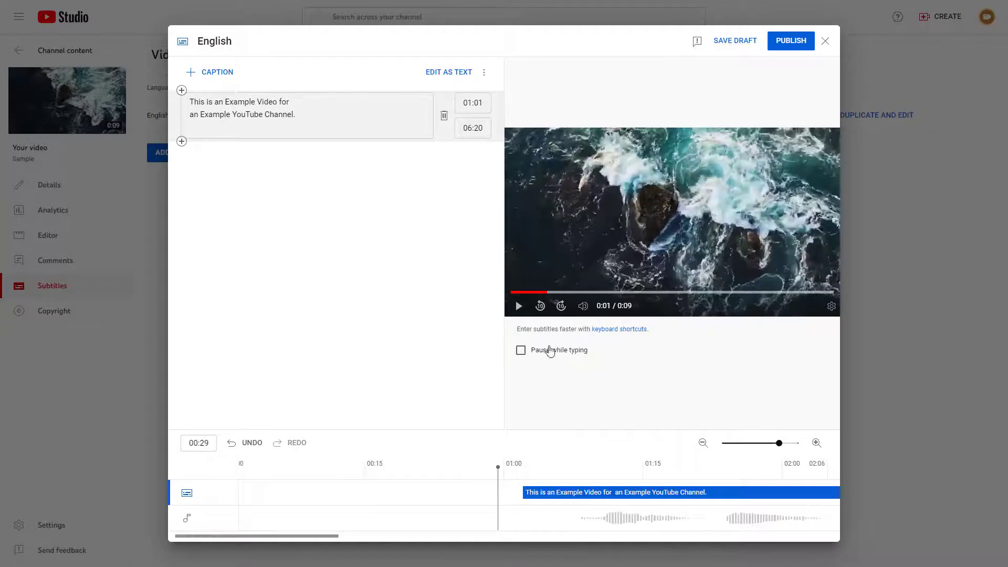
pyautogui.click(515, 313)
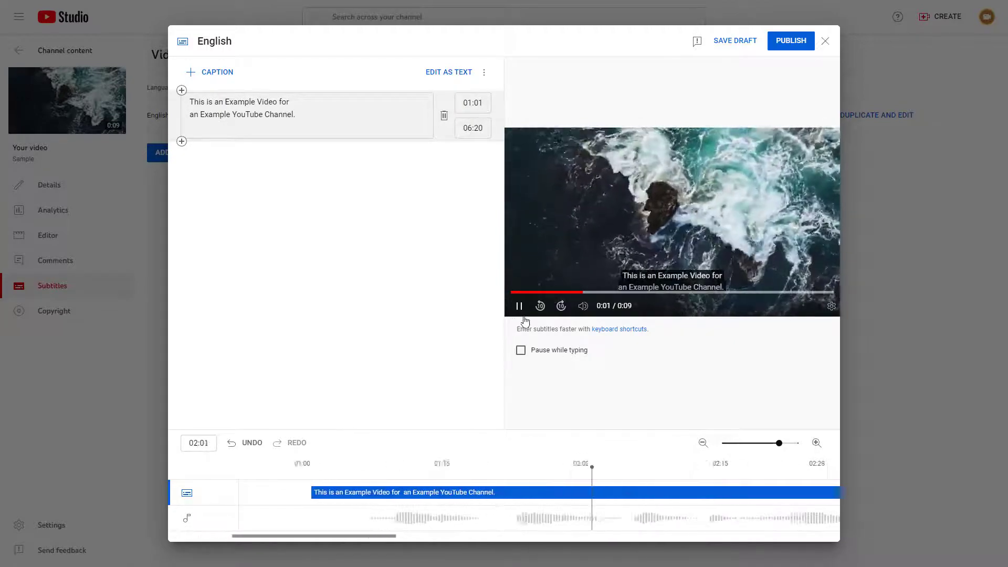
pyautogui.click(519, 307)
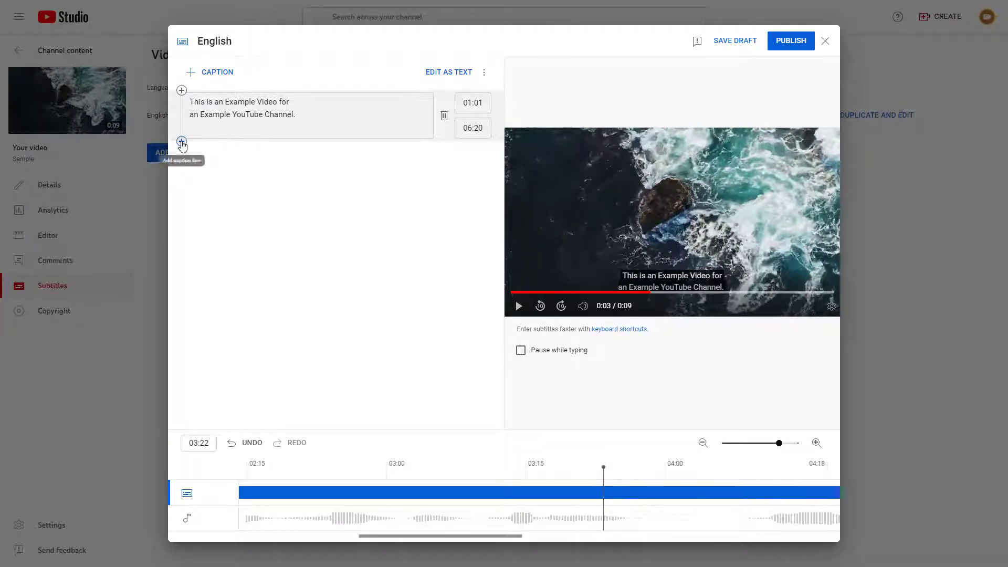
# - Add a second caption segment and move "for an Example YouTube Channel." from the first caption into it, on a single line
pyautogui.click(182, 142)
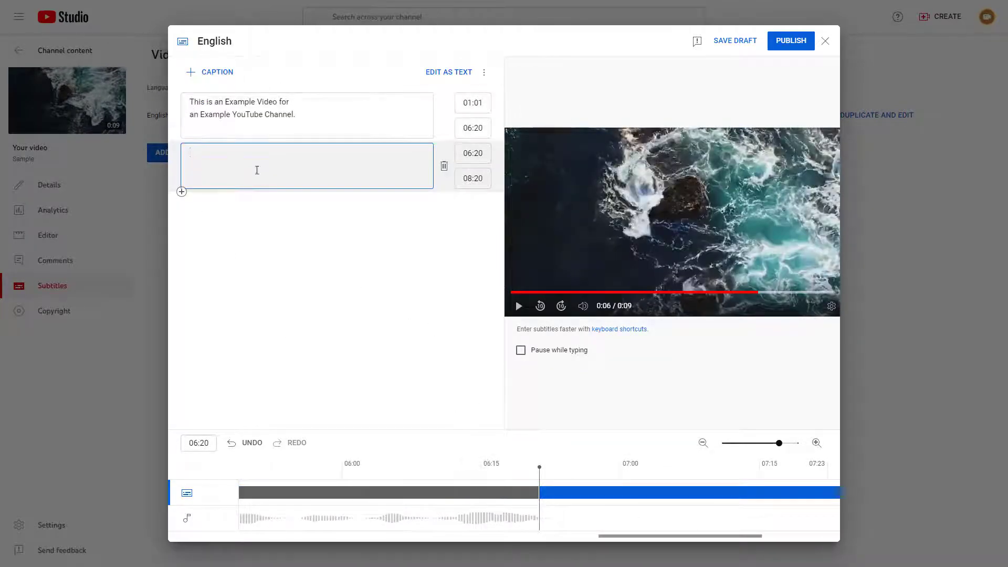
pyautogui.click(309, 123)
pyautogui.moveTo(308, 122); pyautogui.dragTo(279, 102)
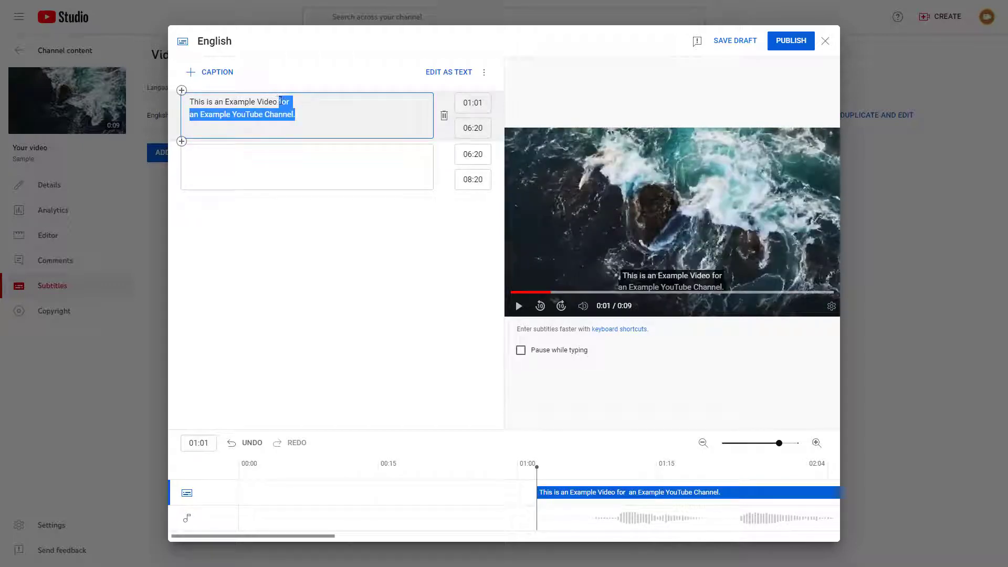
pyautogui.hotkey('ctrl', 'x')
pyautogui.click(299, 152)
pyautogui.hotkey('ctrl', 'v')
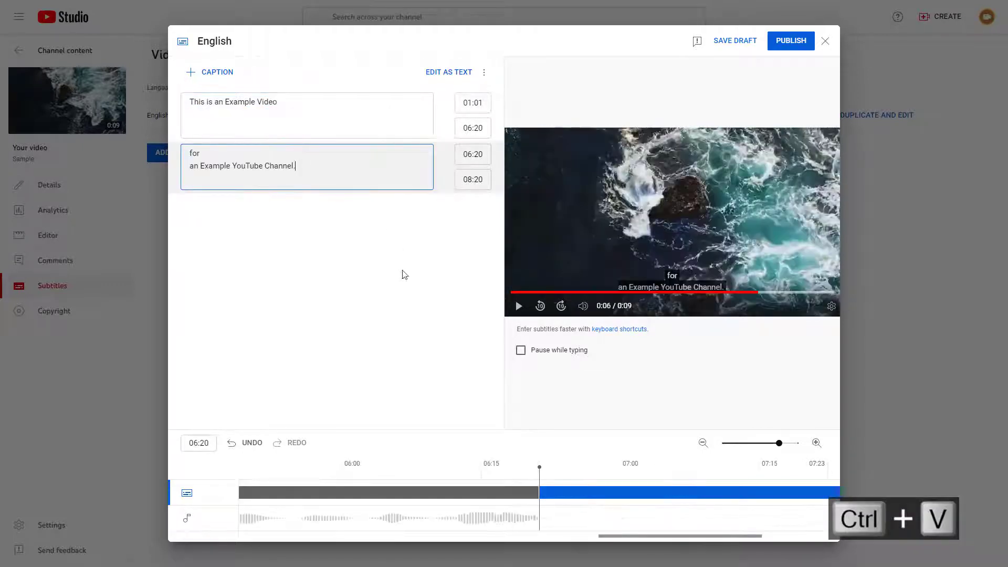
pyautogui.click(328, 227)
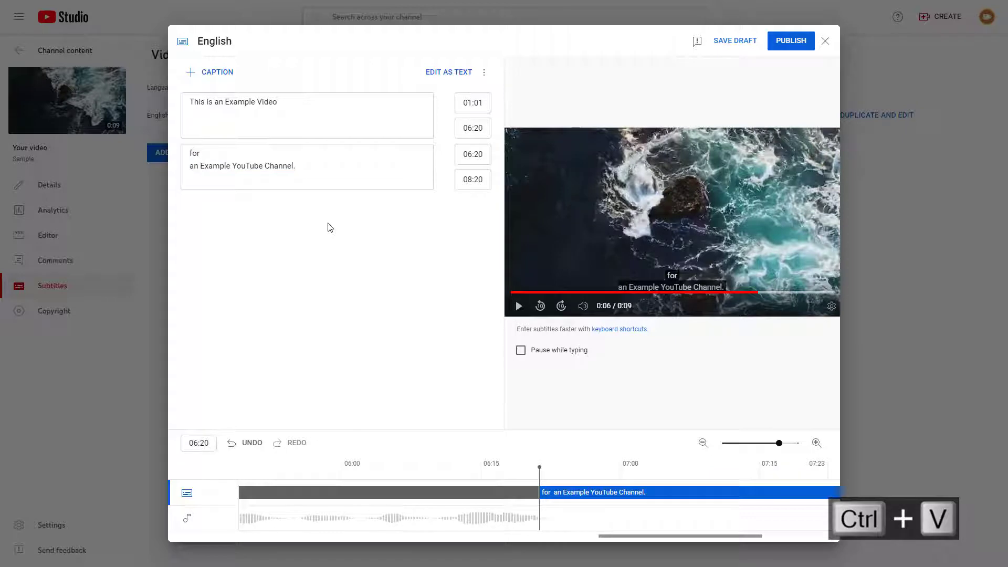
pyautogui.click(199, 166)
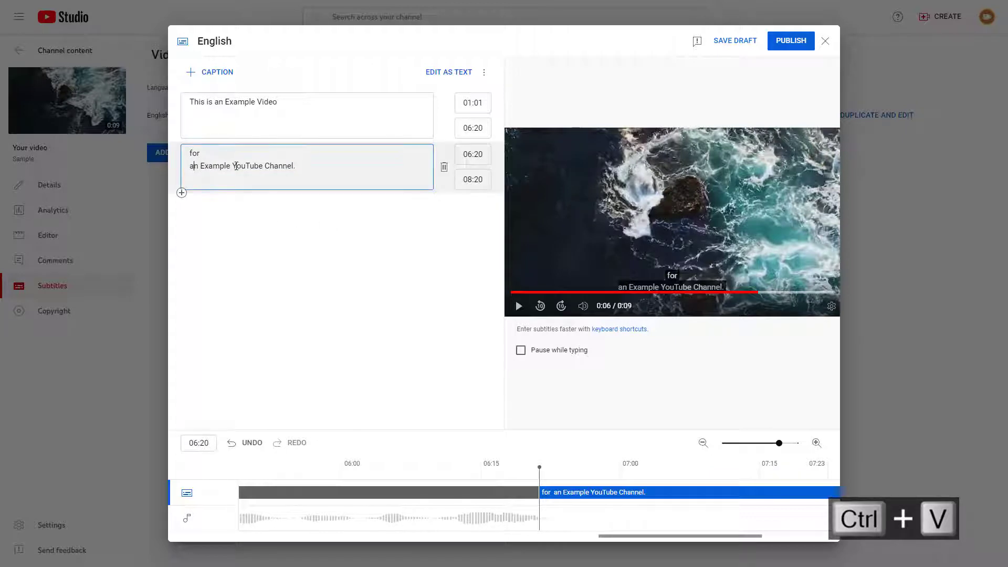
pyautogui.press('BackSpace')
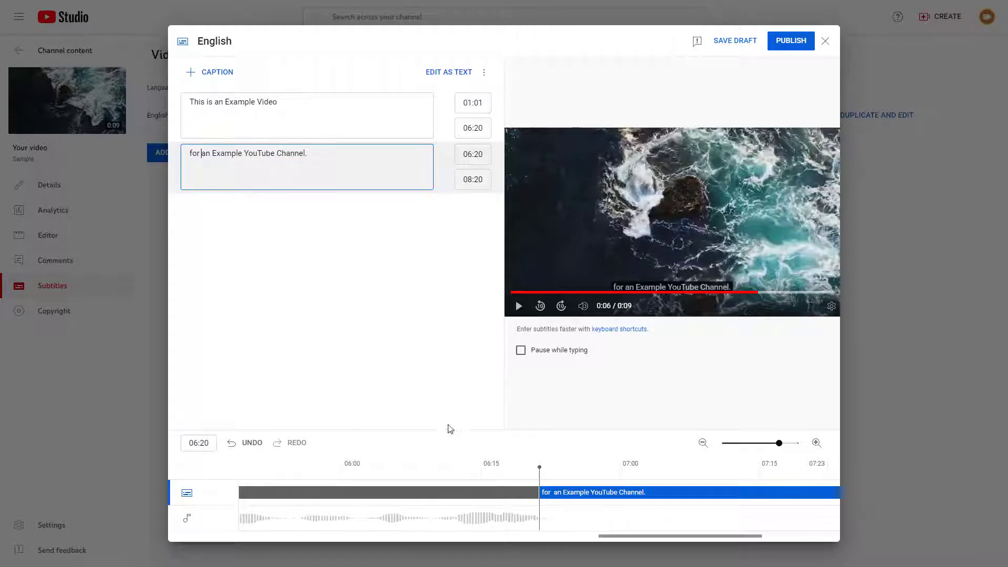
# - Play the video from near the start, pause at 03:26, and set that time as the first caption's end time
pyautogui.moveTo(536, 465); pyautogui.dragTo(495, 484)
pyautogui.click(519, 307)
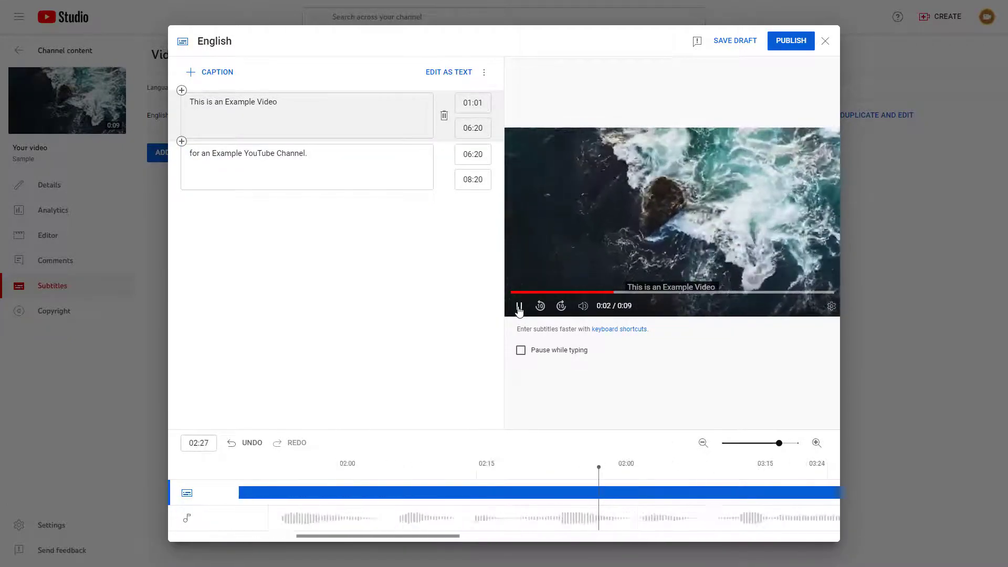
pyautogui.click(519, 308)
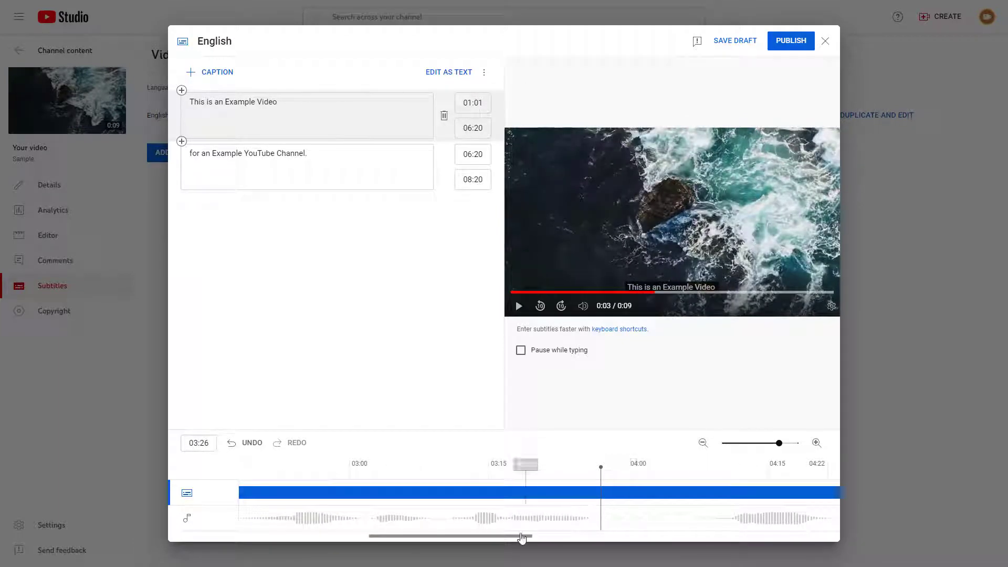
pyautogui.moveTo(524, 536); pyautogui.dragTo(543, 536)
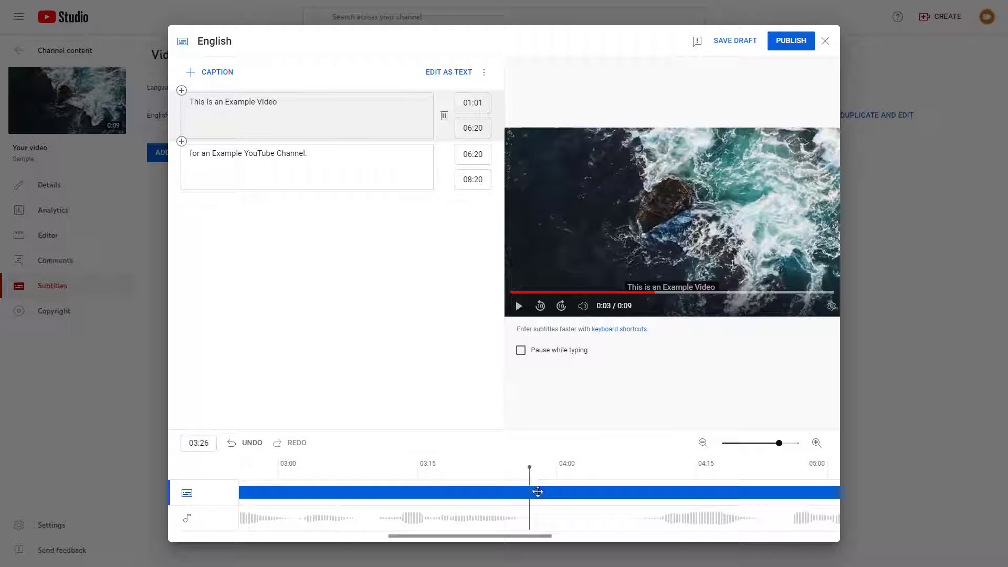
pyautogui.doubleClick(206, 444)
pyautogui.rightClick(204, 445)
pyautogui.click(251, 298)
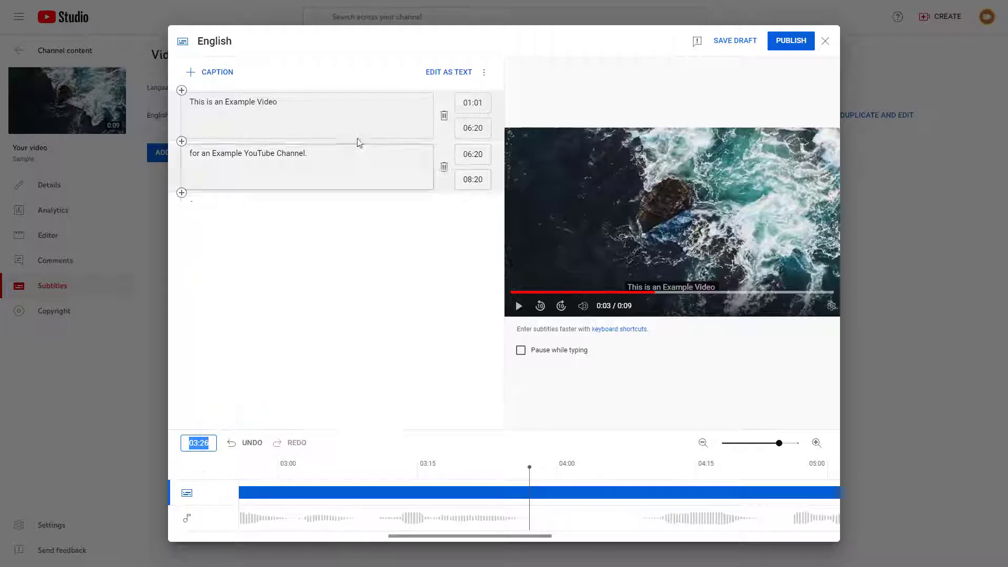
pyautogui.doubleClick(475, 130)
pyautogui.rightClick(475, 130)
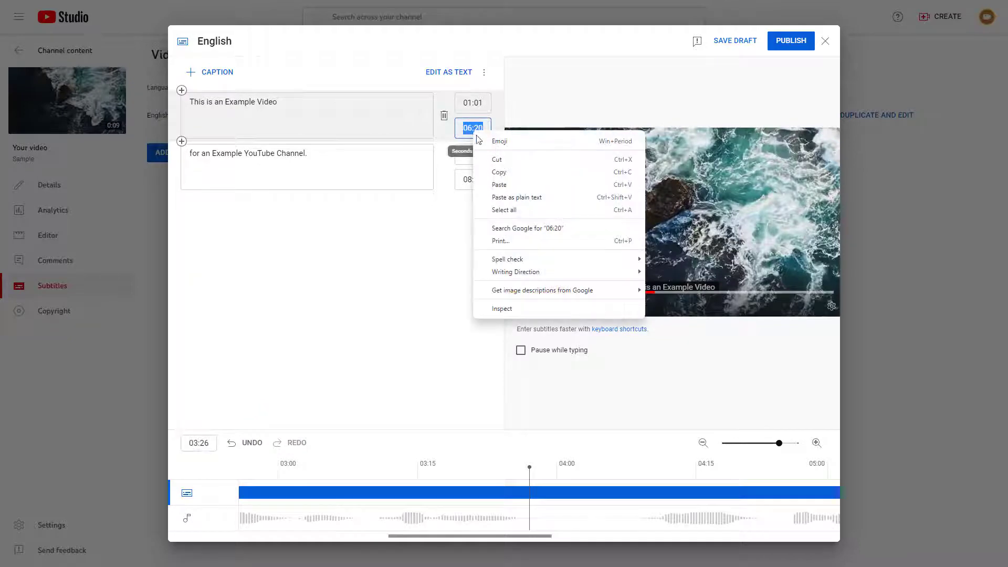
pyautogui.click(513, 187)
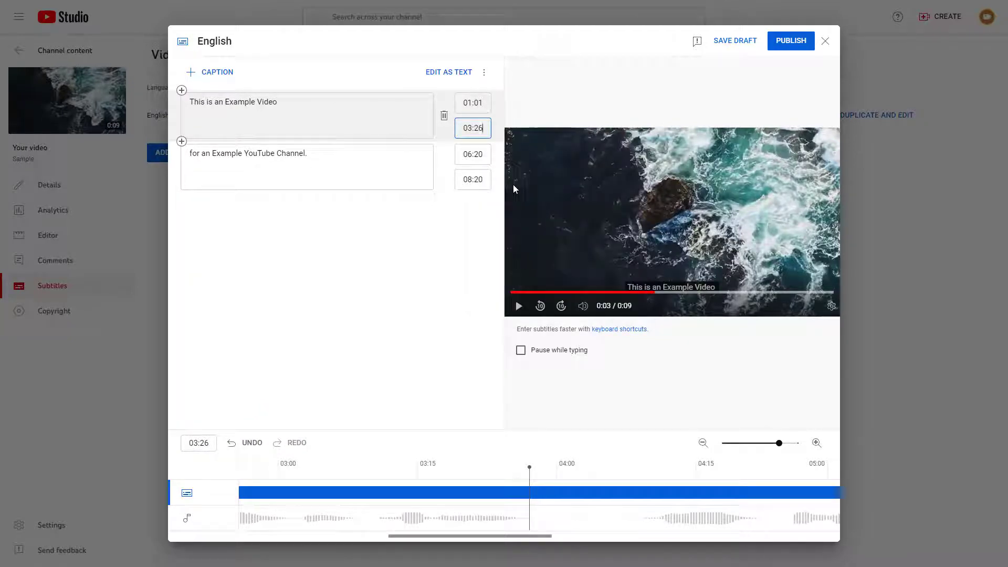
pyautogui.click(465, 299)
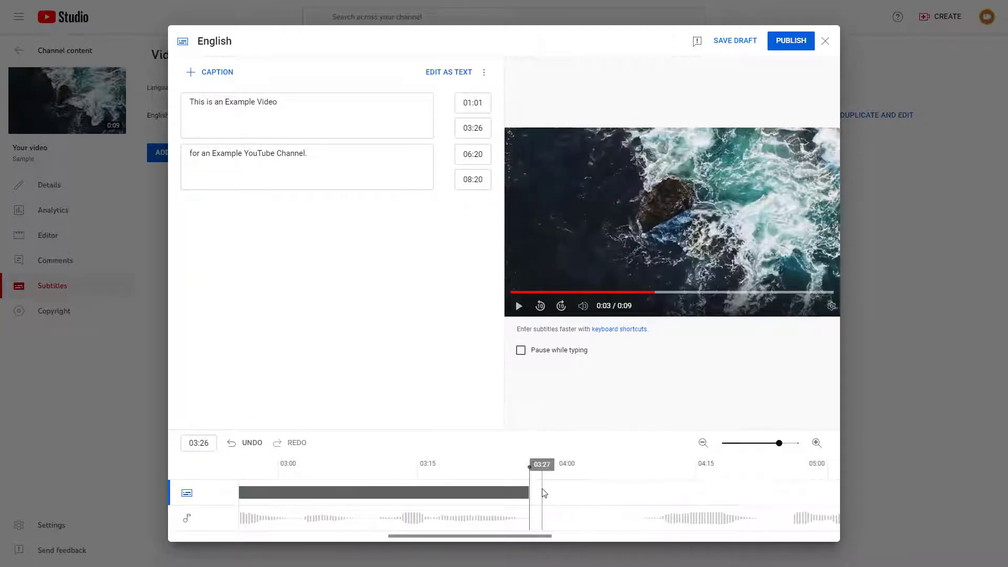
# - Copy the first caption's end time, 03:26, into the second caption's start time
pyautogui.doubleClick(485, 131)
pyautogui.rightClick(485, 130)
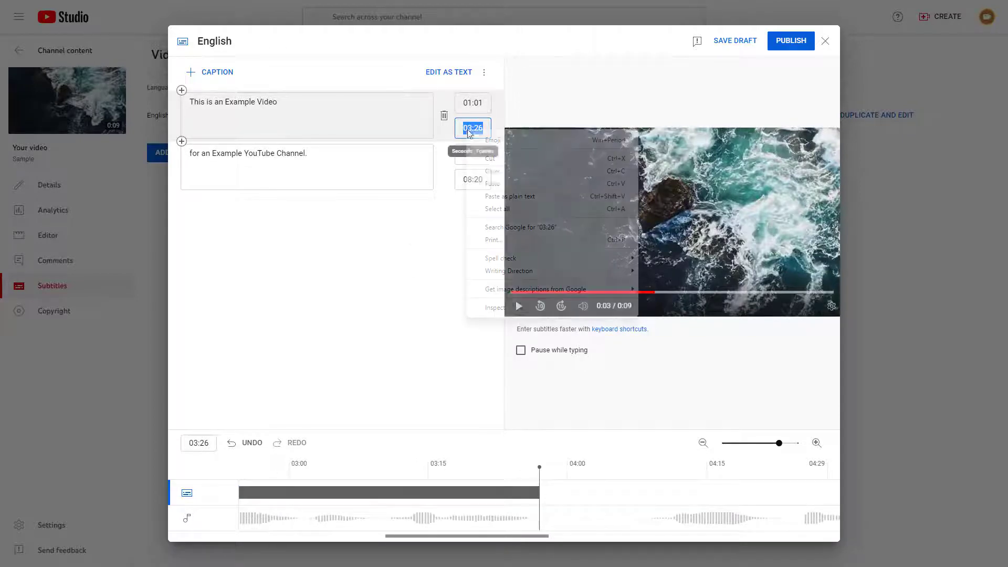
pyautogui.click(505, 170)
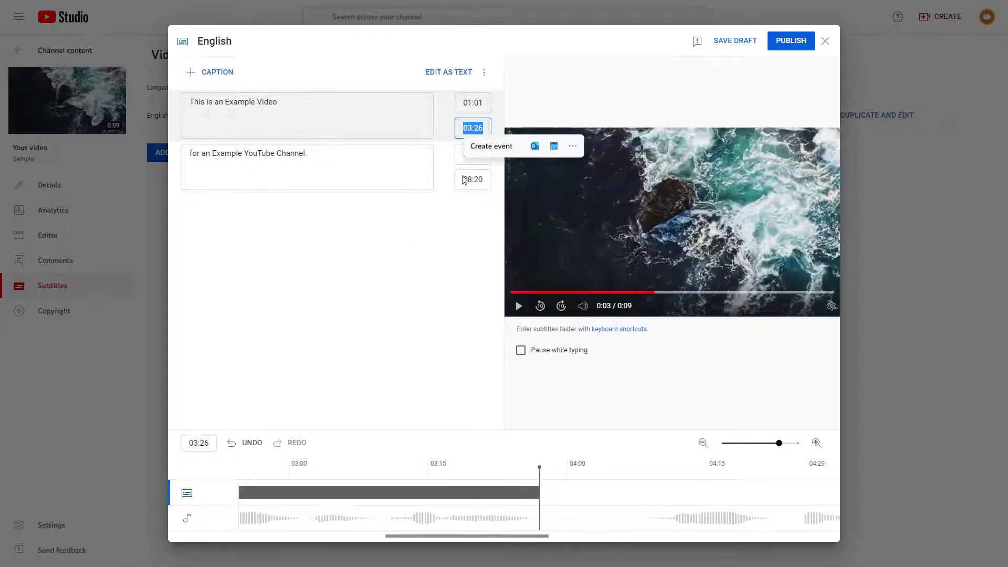
pyautogui.doubleClick(478, 154)
pyautogui.rightClick(478, 154)
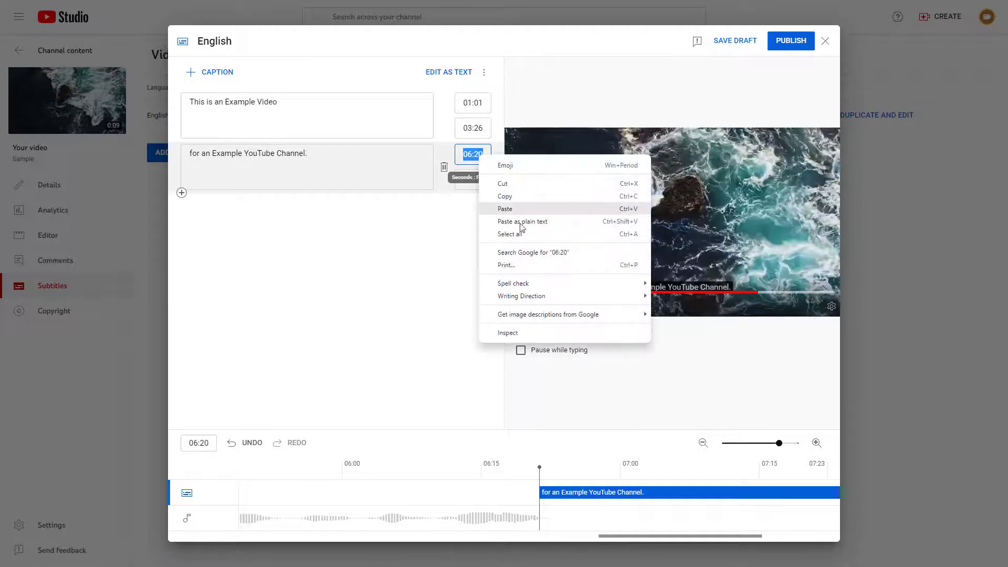
pyautogui.click(521, 204)
pyautogui.press('Tab')
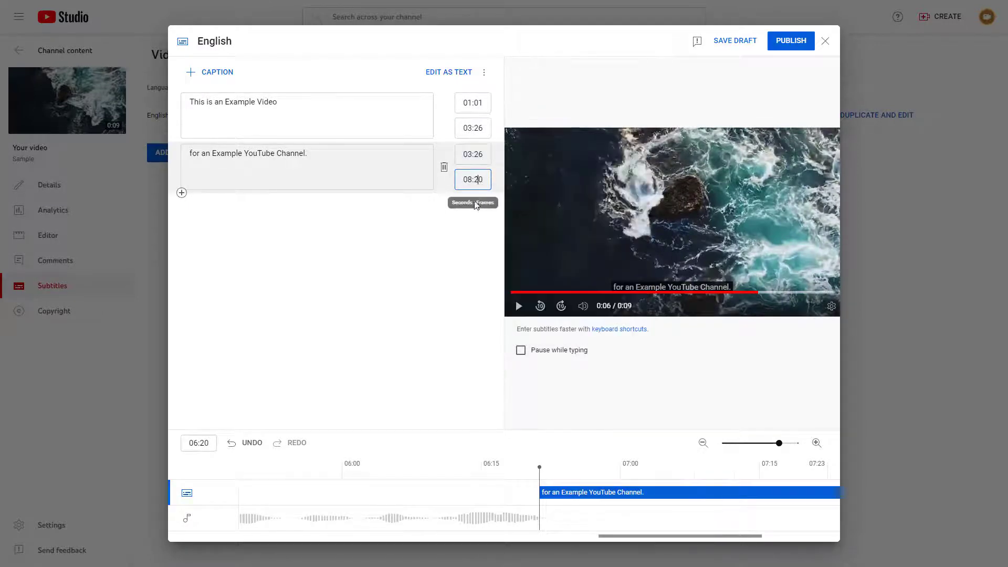
# - Shorten the second caption on the timeline so that it ends at 06:22, where the speech stops
pyautogui.moveTo(633, 536); pyautogui.dragTo(706, 542)
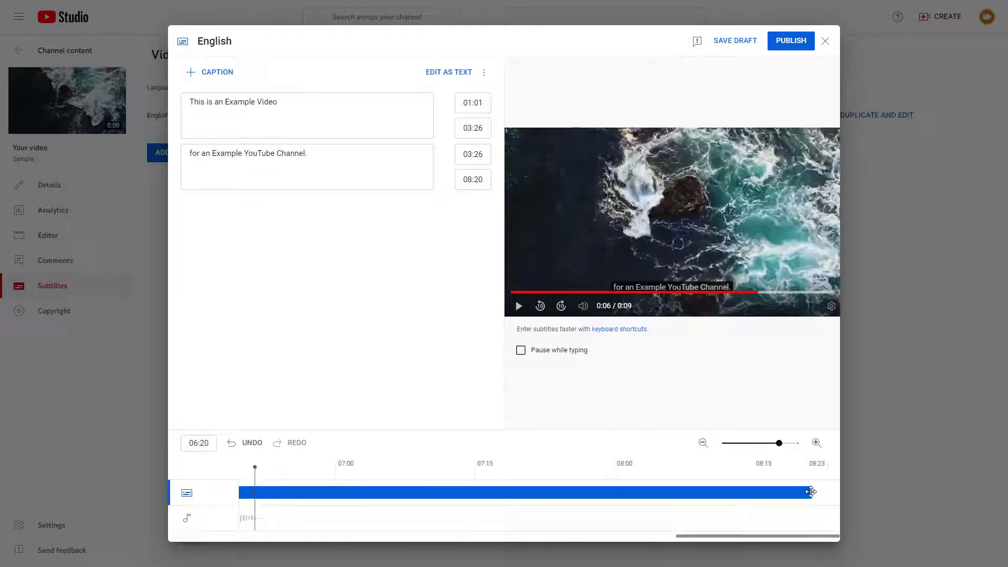
pyautogui.moveTo(811, 492); pyautogui.dragTo(271, 492)
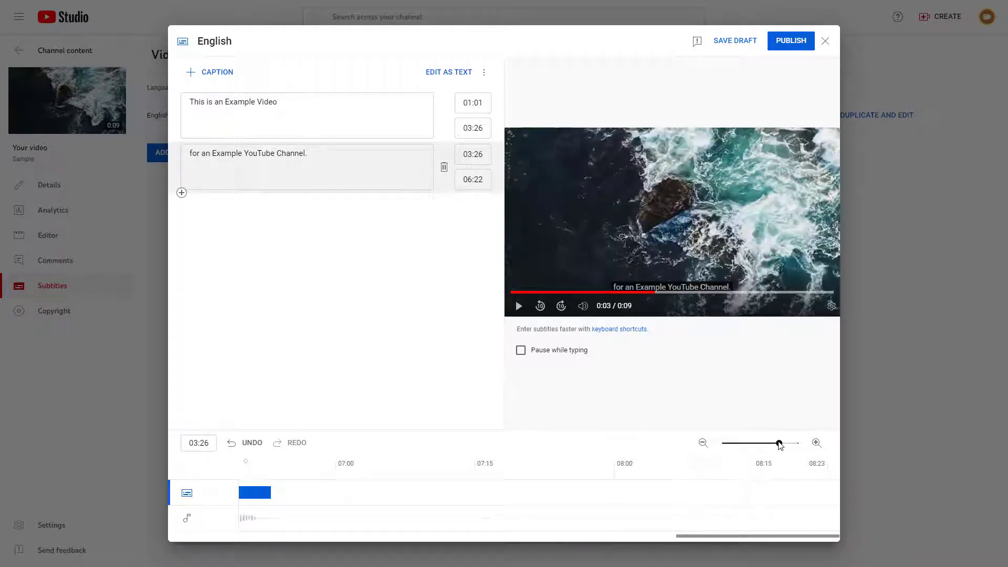
# - Play the video from about 00:29 and pause near 06:25 to check both captions against the speech
pyautogui.moveTo(780, 445); pyautogui.dragTo(722, 446)
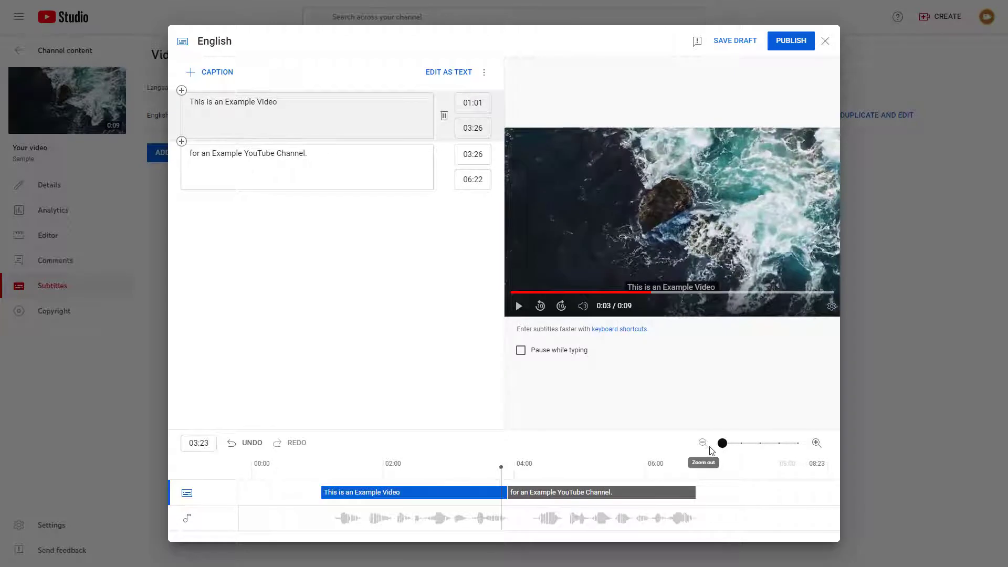
pyautogui.click(303, 465)
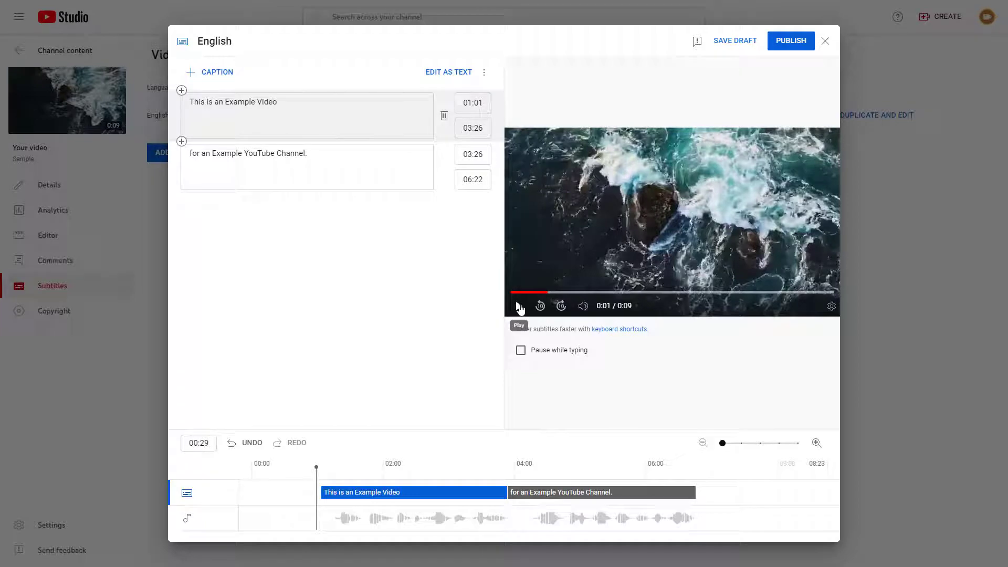
pyautogui.click(519, 307)
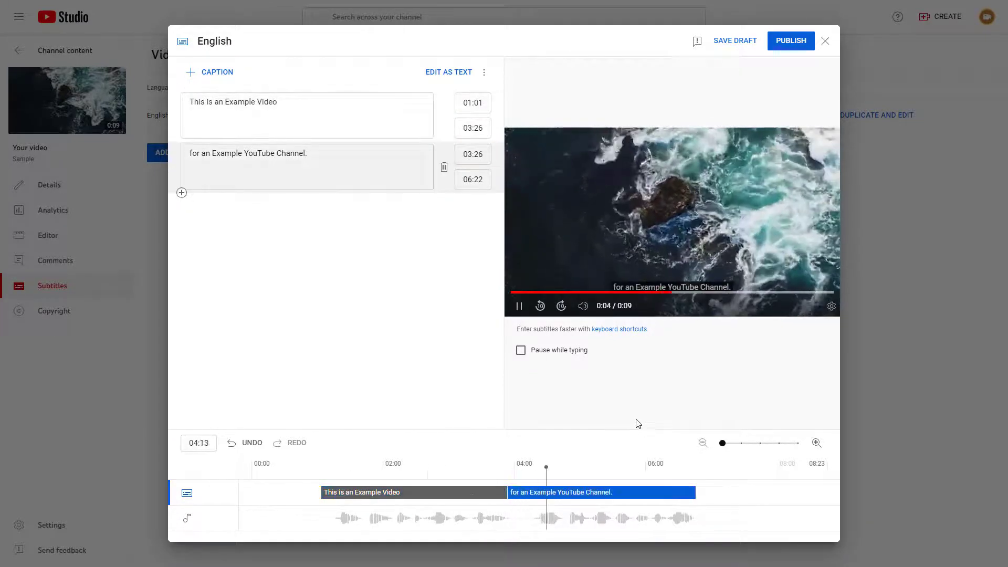
pyautogui.click(519, 310)
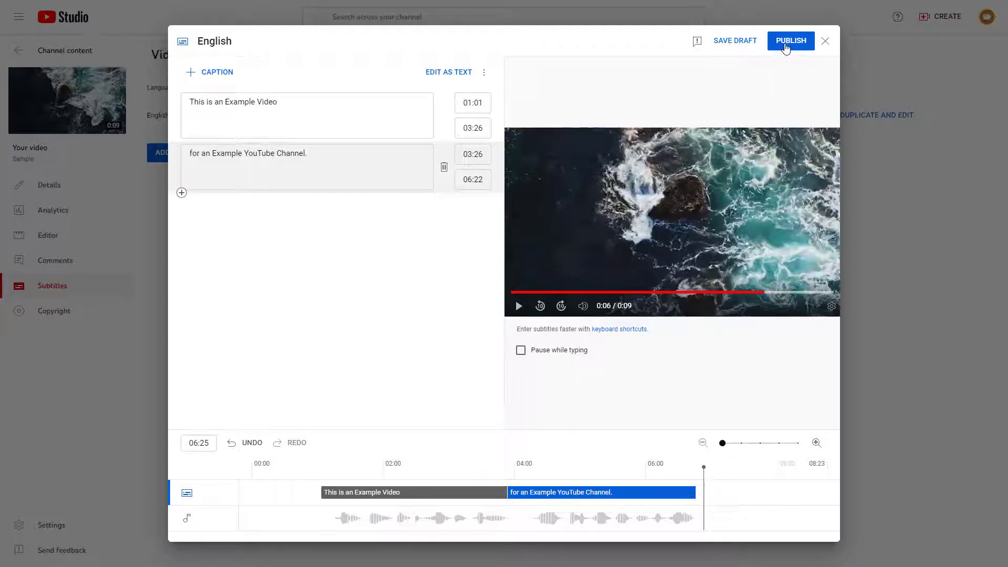
# - Publish the English subtitles and open the video's YouTube watch page, paused at the start
pyautogui.click(786, 47)
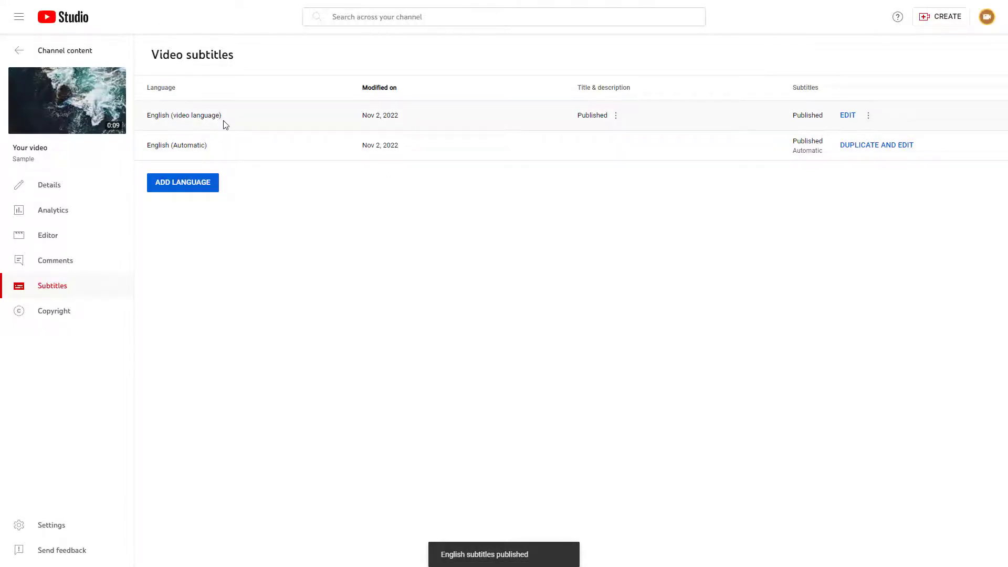
pyautogui.click(73, 107)
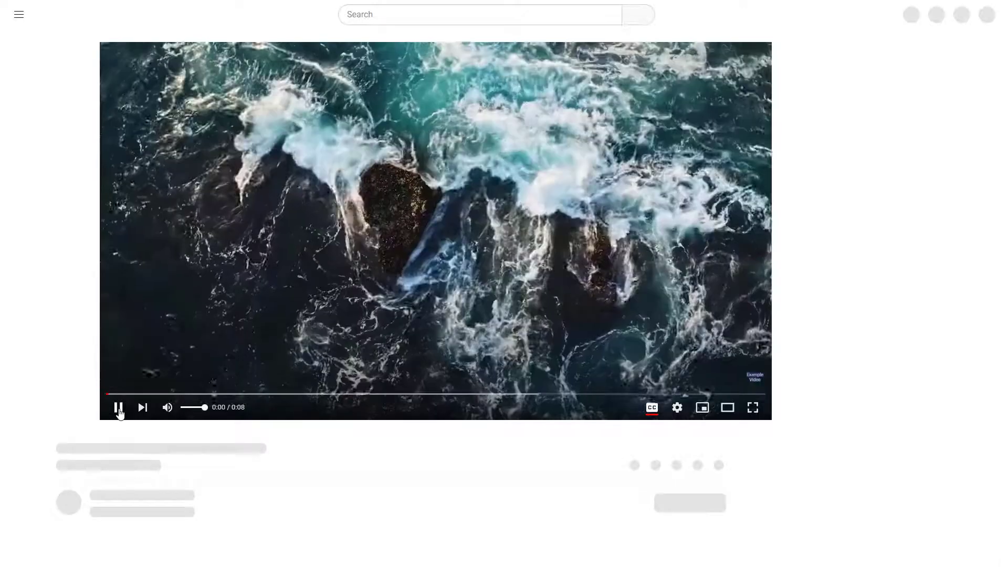
pyautogui.click(116, 410)
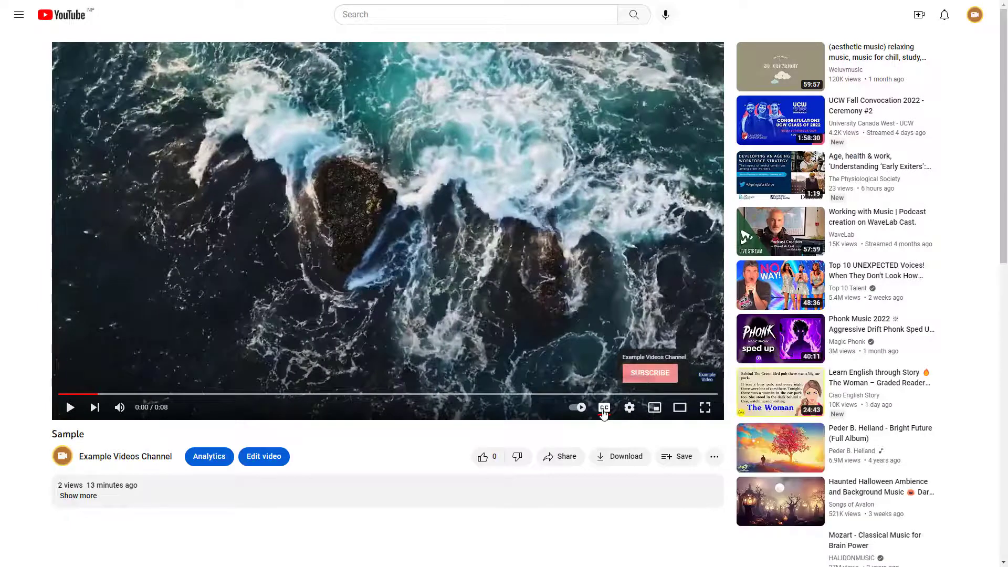
# - Turn on captions with the English (auto-generated) track and play the video until about 0:03 to review them
pyautogui.click(604, 409)
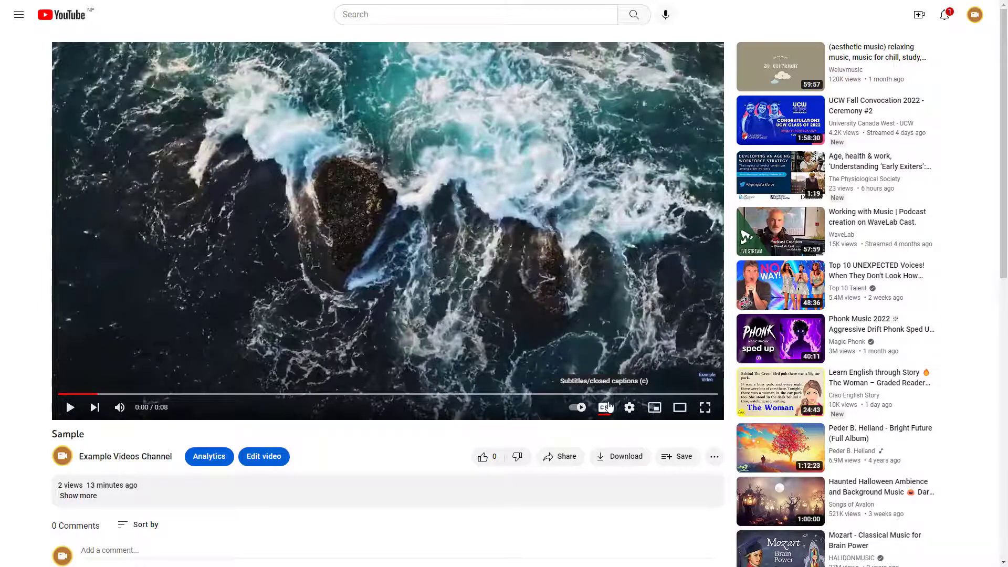
pyautogui.click(630, 408)
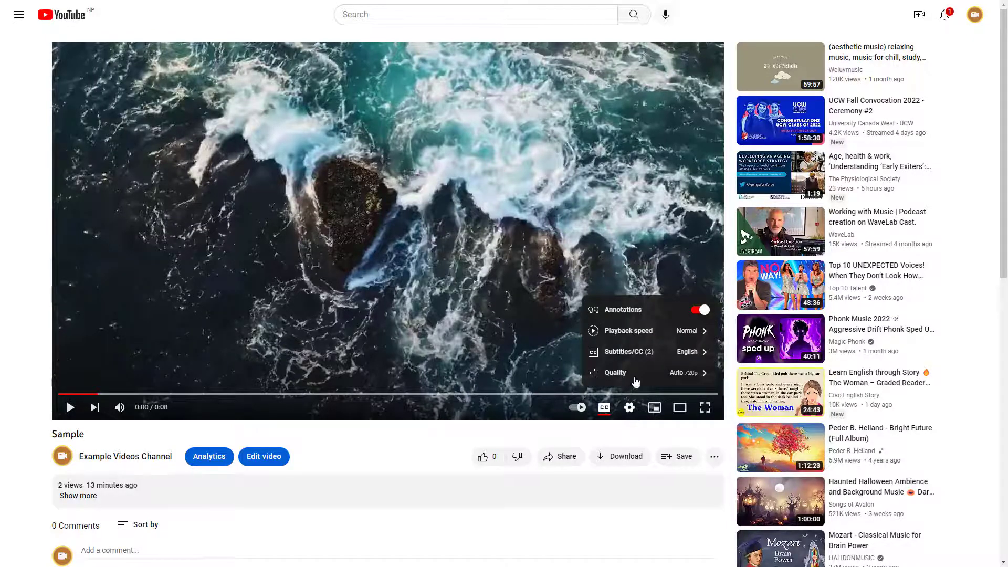
pyautogui.click(644, 353)
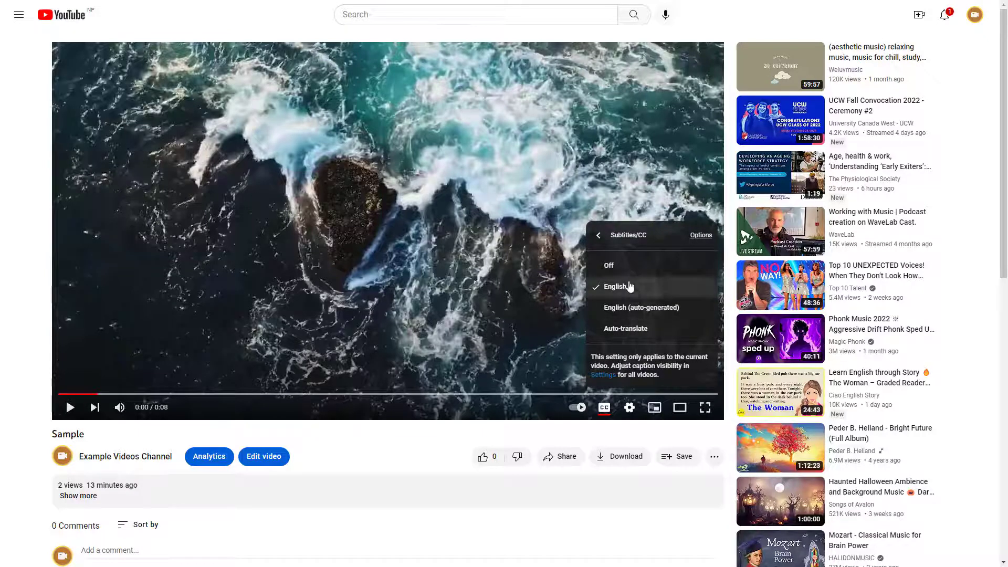
pyautogui.click(655, 315)
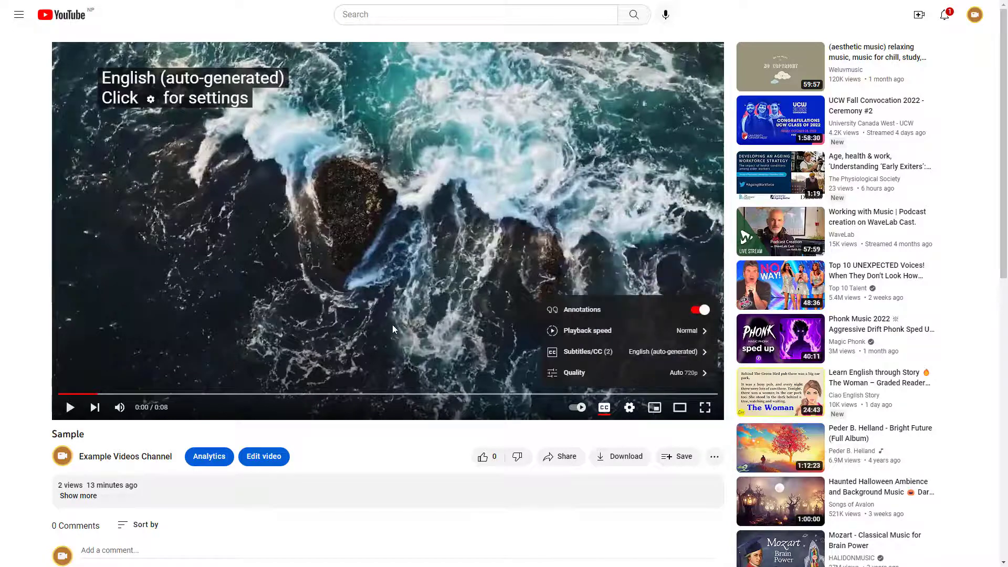
pyautogui.click(68, 409)
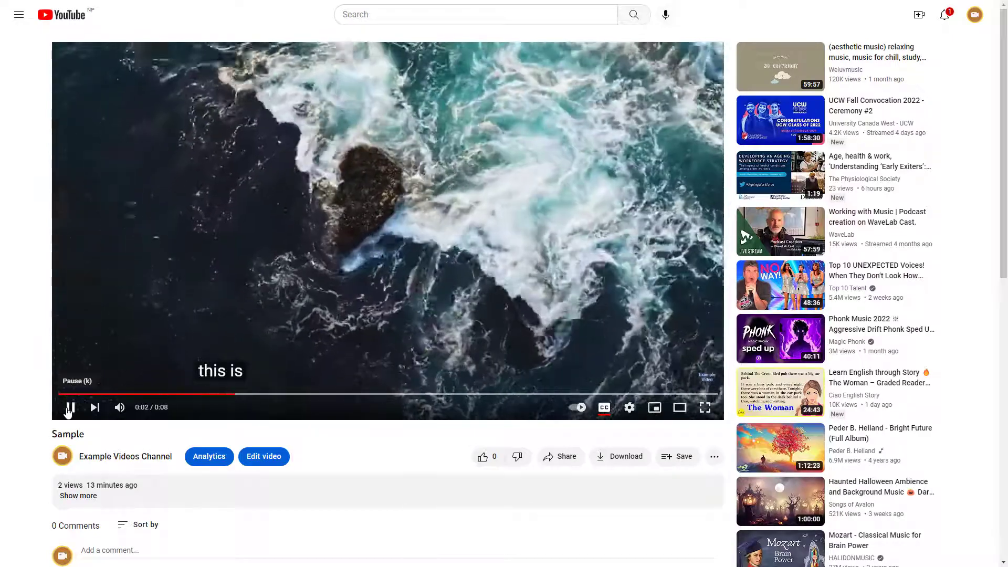
pyautogui.click(68, 412)
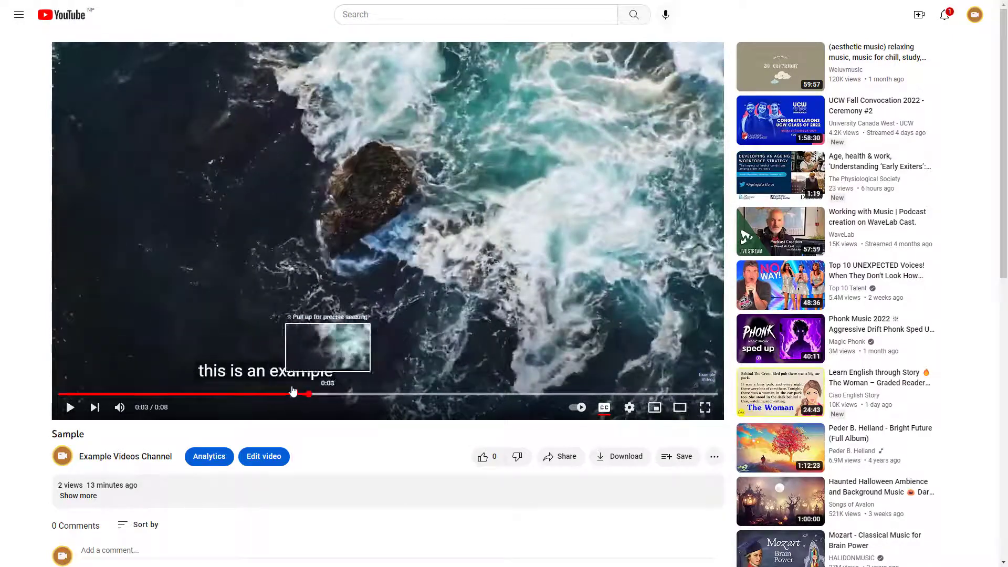
# - Switch the captions to the English track and play from about 0:01 to 0:06 to check the edited subtitles
pyautogui.click(633, 408)
pyautogui.click(617, 351)
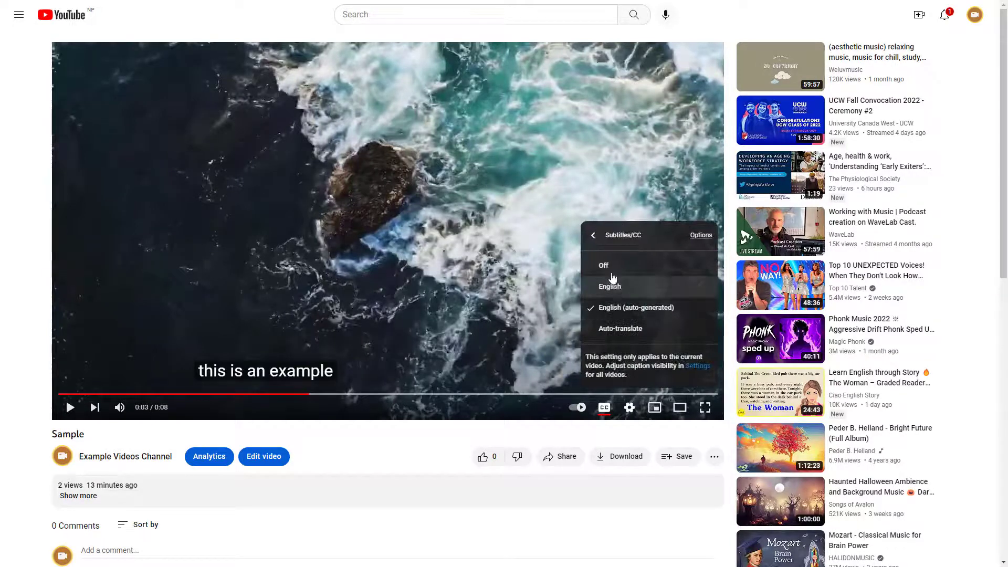
pyautogui.click(610, 286)
pyautogui.click(175, 394)
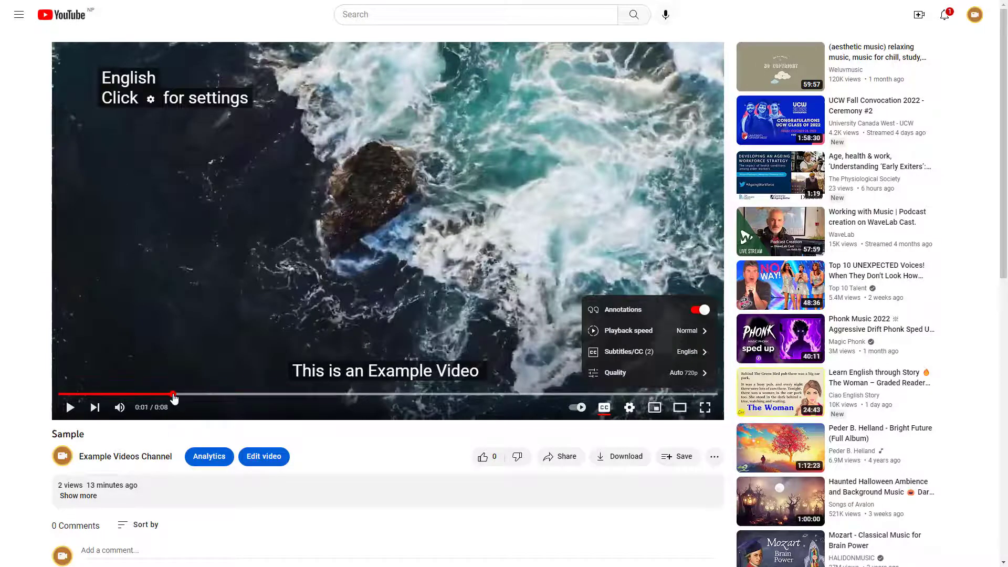
pyautogui.click(70, 408)
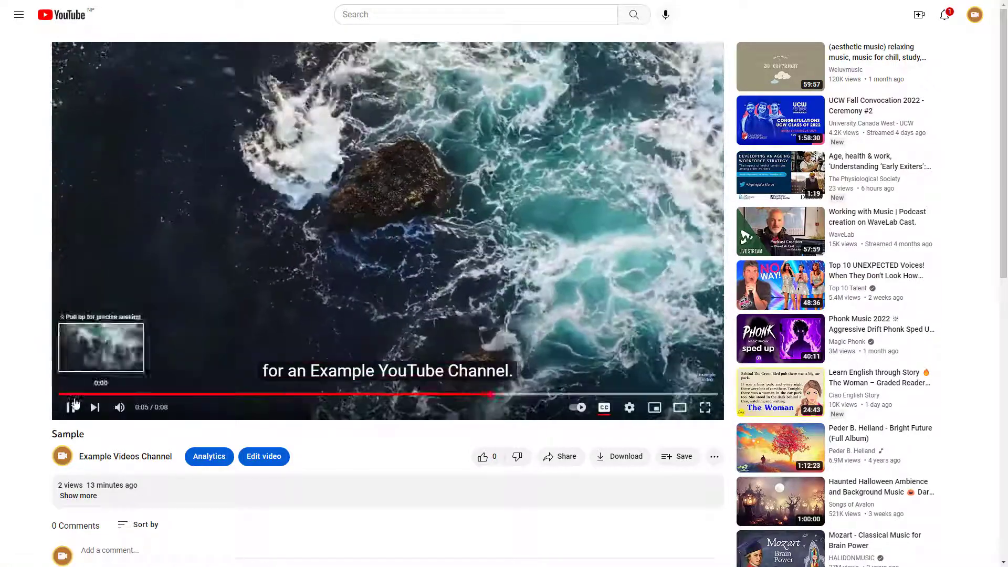
pyautogui.click(71, 407)
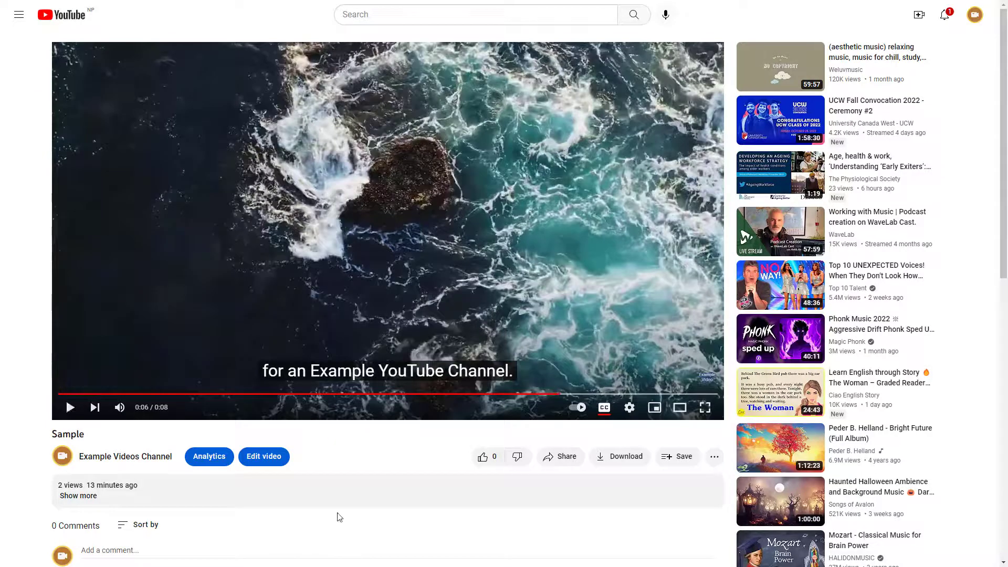